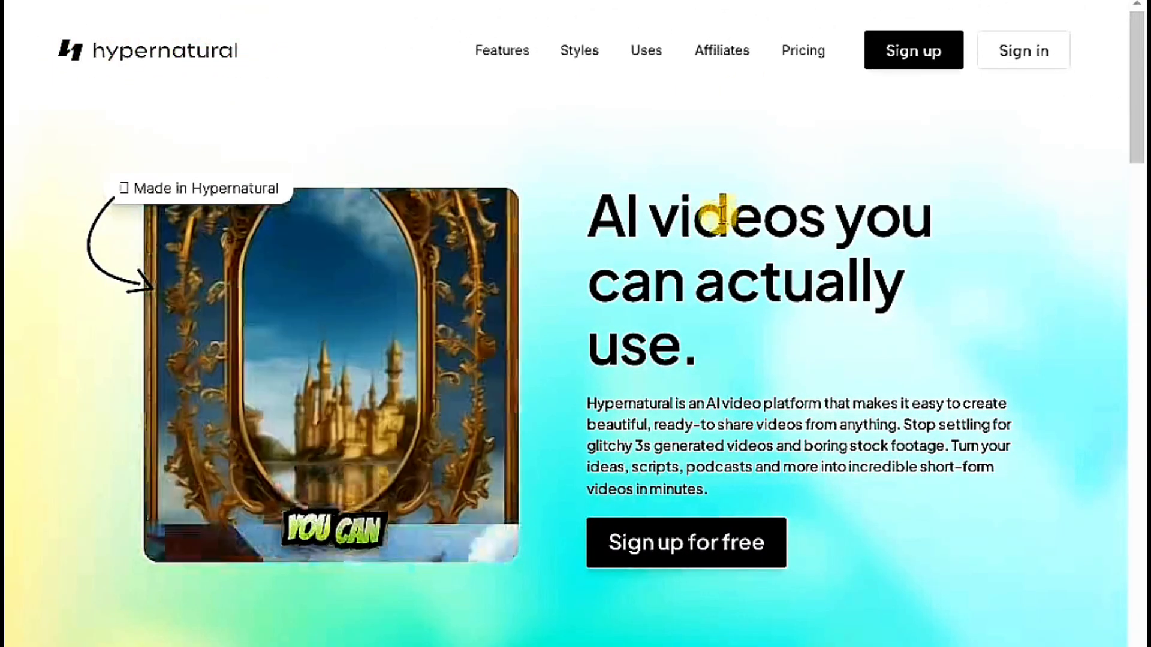
scroll(713, 378, down, 8)
scroll(713, 378, down, 8)
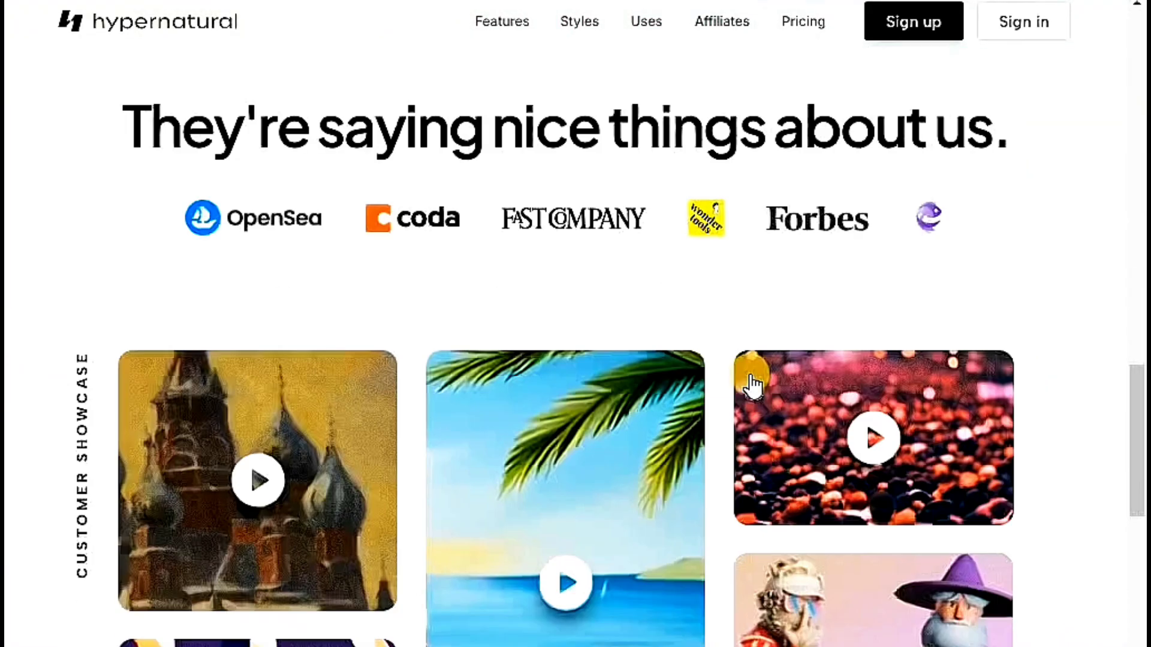
scroll(514, 399, down, 4)
scroll(513, 399, down, 8)
scroll(639, 441, up, 6)
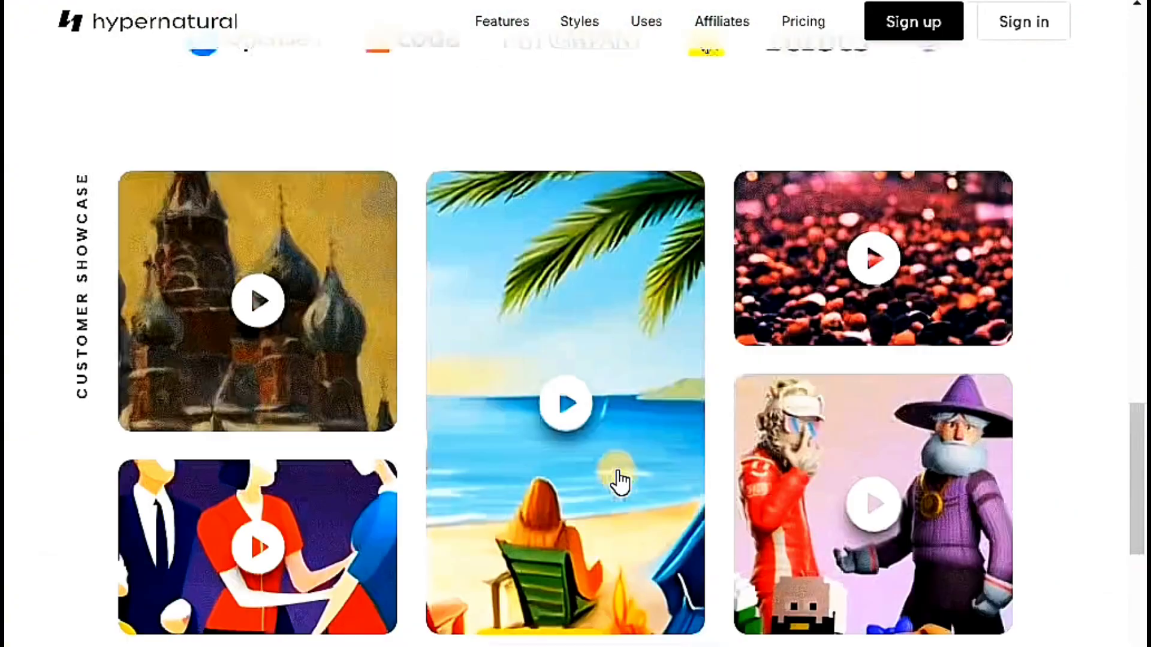
scroll(668, 435, up, 6)
scroll(668, 435, up, 5)
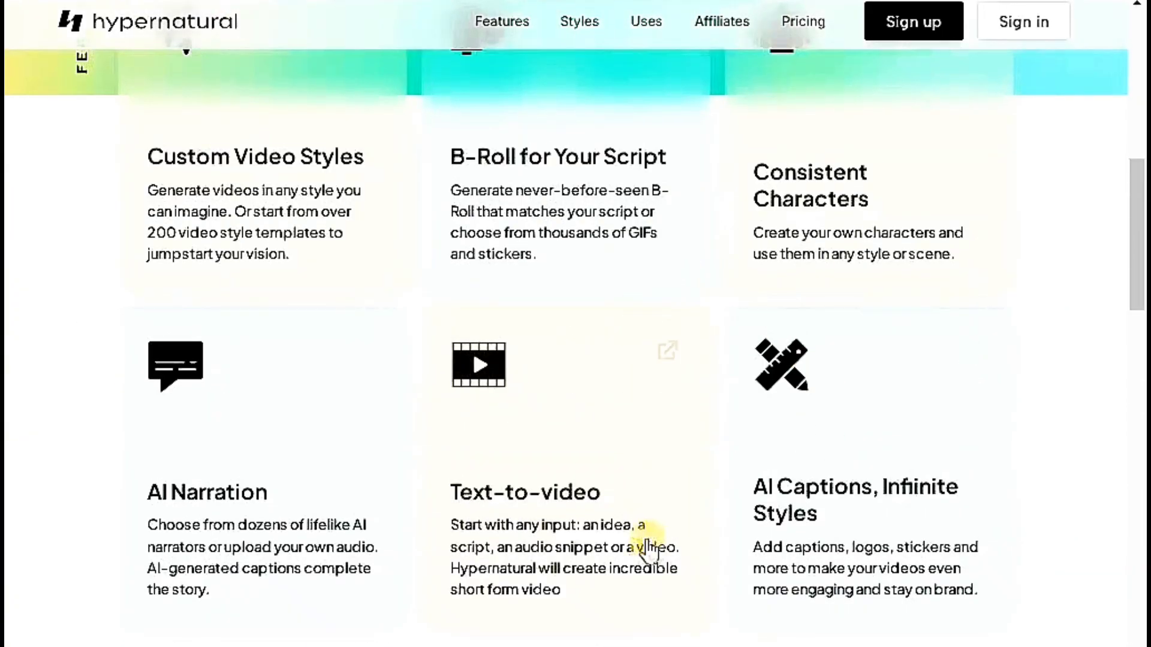
scroll(541, 475, up, 6)
scroll(549, 475, up, 3)
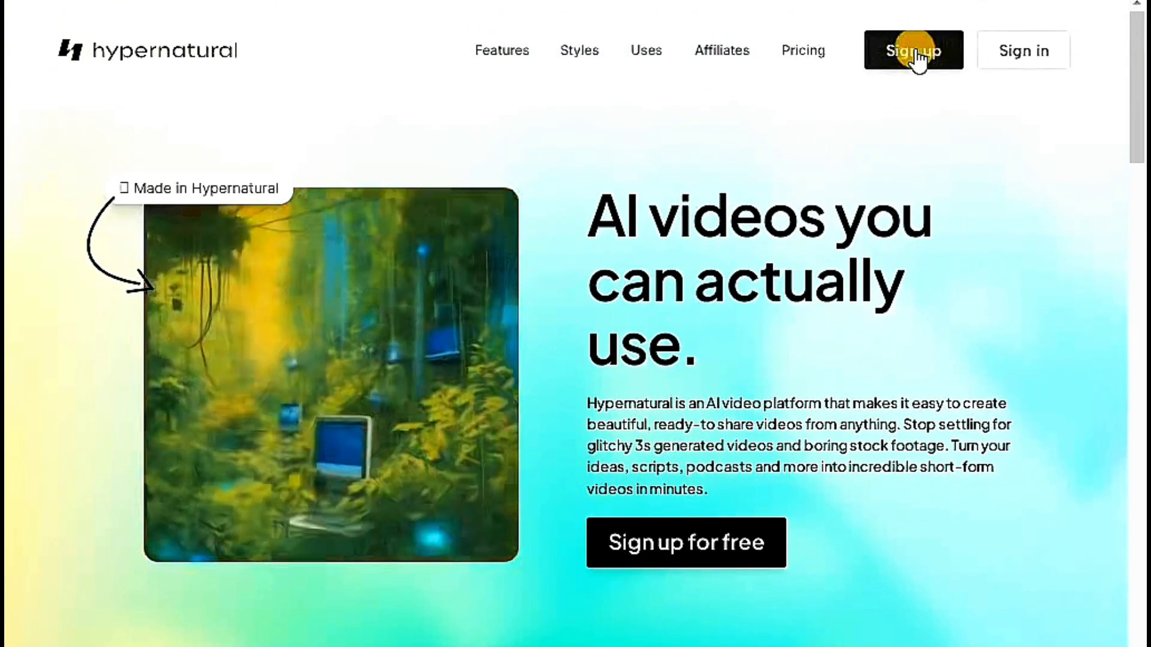
Create an account and sign in with email to reach the video template dashboard
click(913, 50)
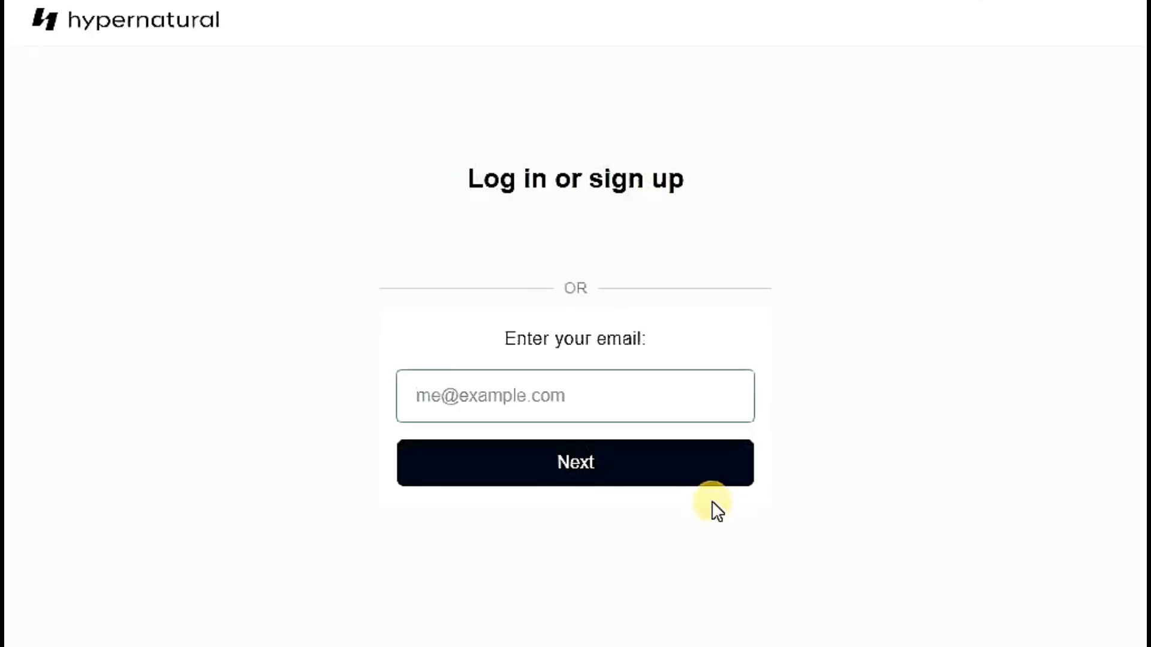
drag(586, 187, 746, 245)
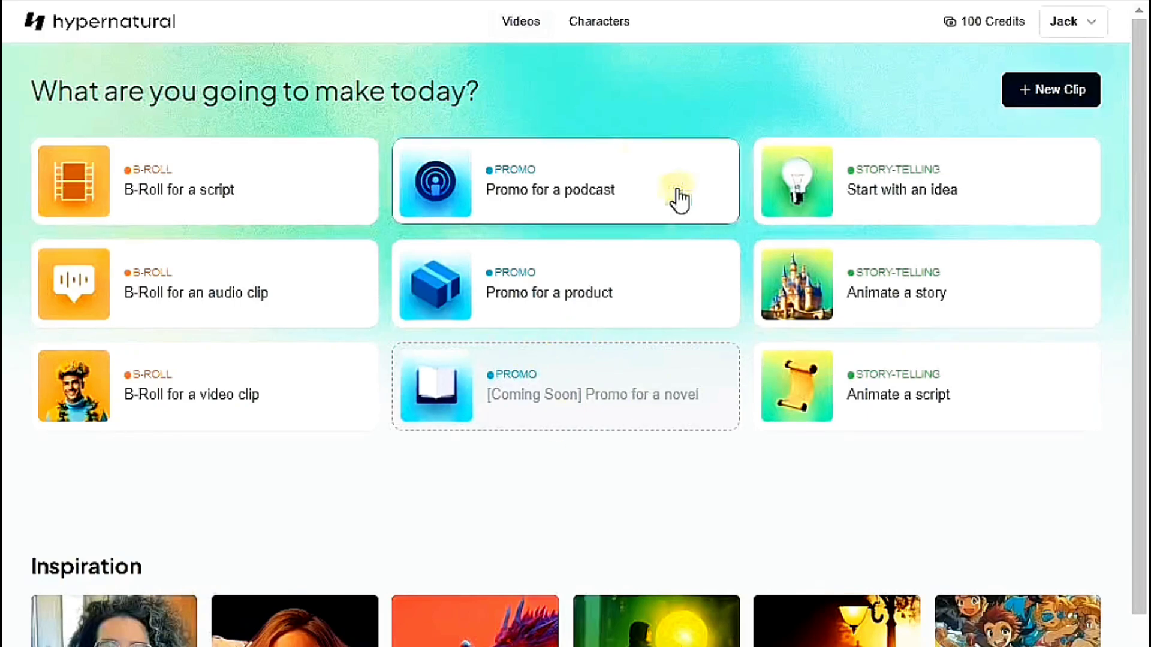
scroll(686, 309, down, 1)
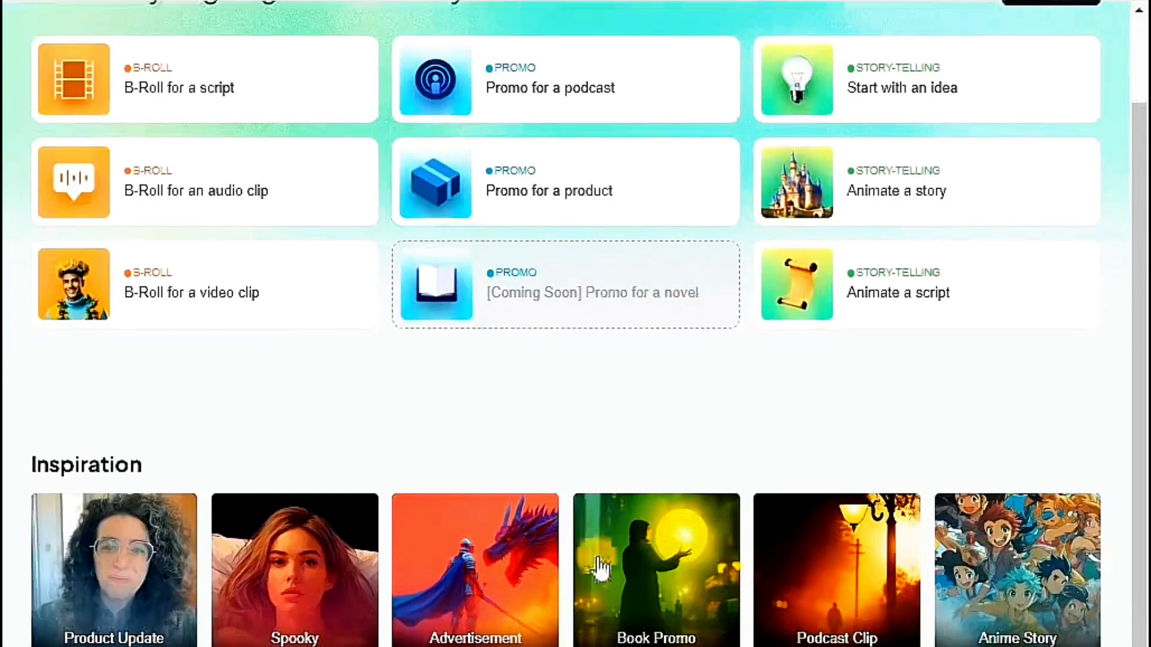
scroll(522, 584, up, 1)
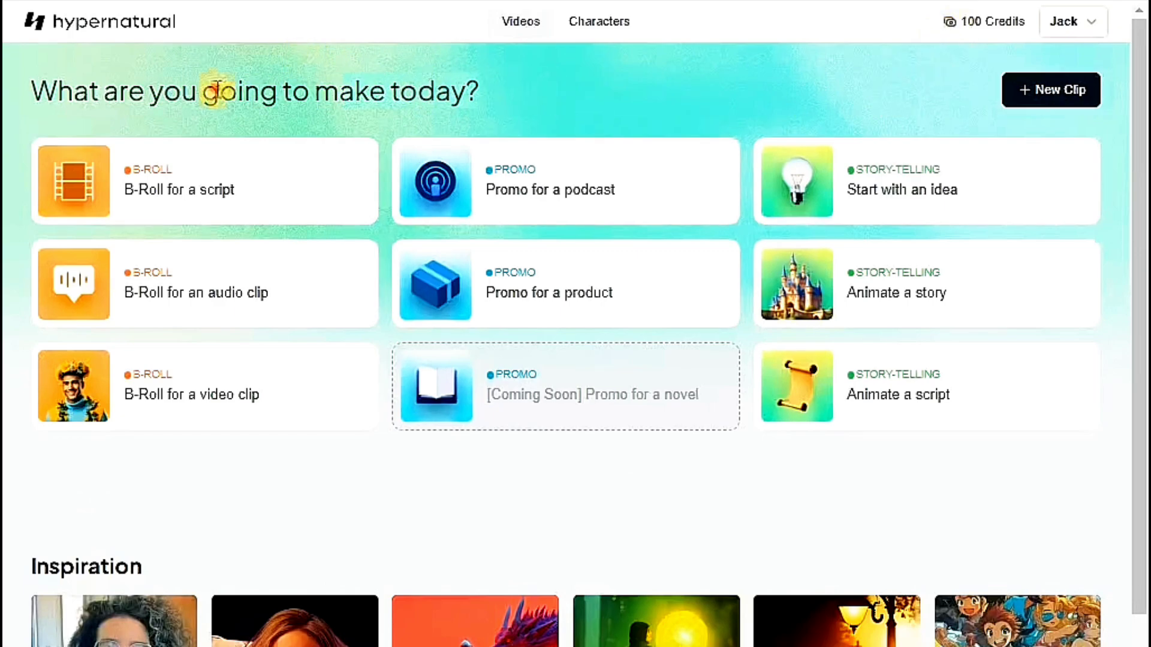
drag(218, 91, 26, 107)
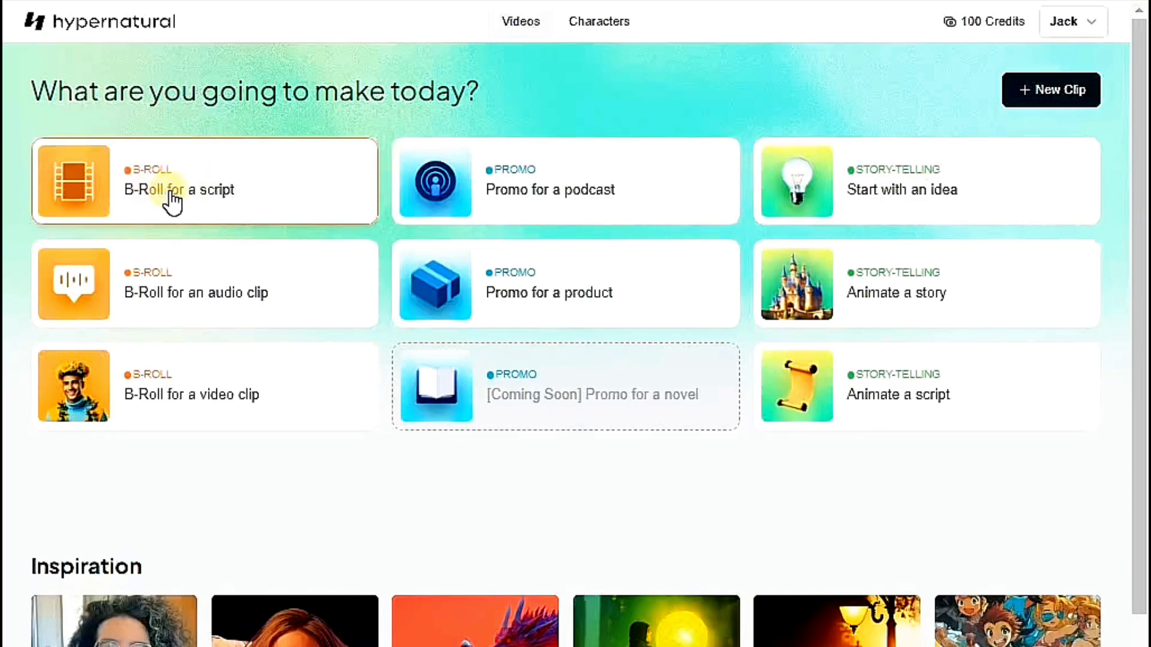
Pick the B-Roll for a script card, then ask ChatGPT for a short extinct-dinosaur story
click(175, 196)
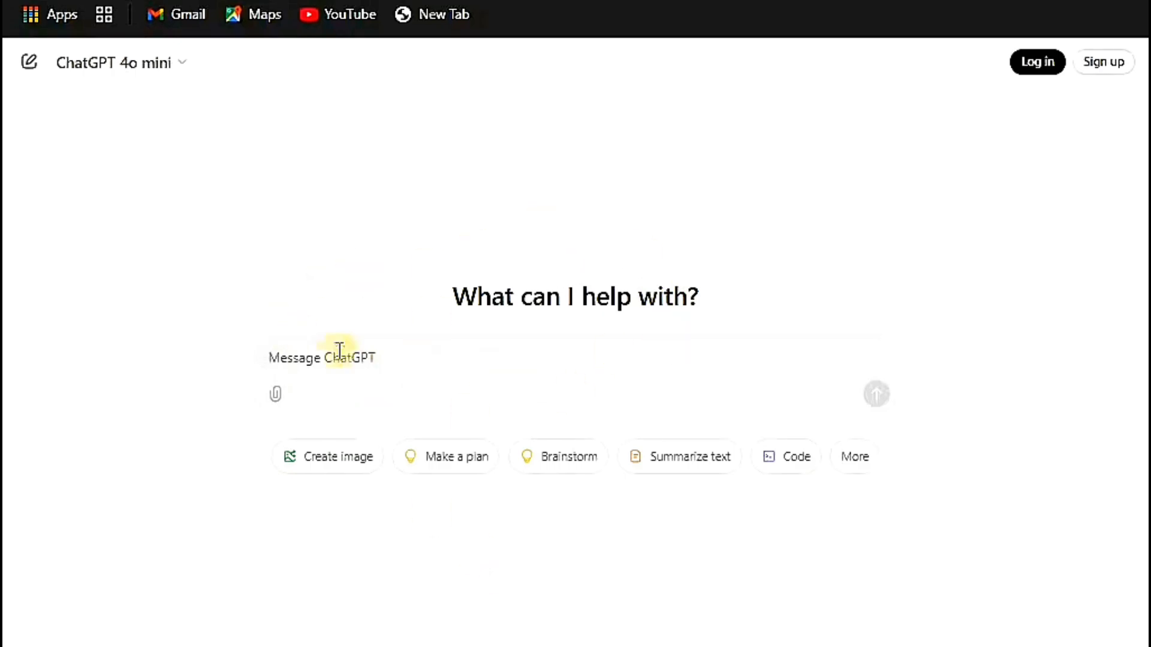
text(I want a summary of a story about extinct dinosaurs)
drag(626, 360, 270, 361)
click(786, 415)
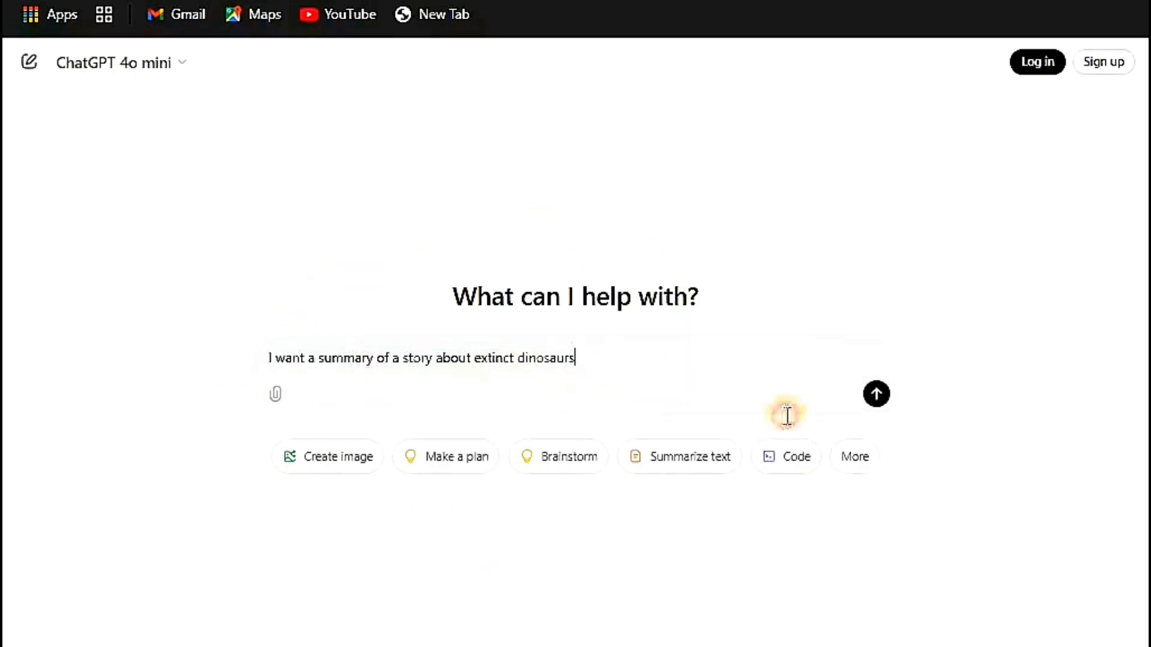
click(876, 394)
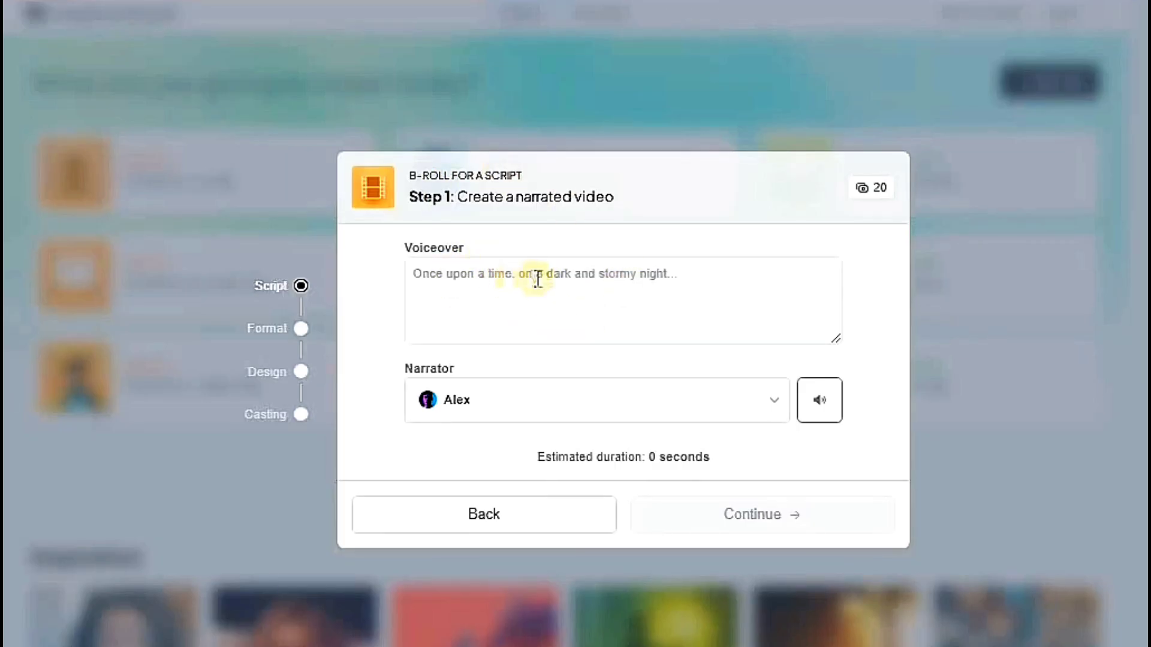
Paste the dinosaur story as the voiceover script and keep Alex as narrator
text(The story follows a group of dinosaurs living in a prehistoric world, filled with lush forests, vast plains, and towering volcanoes. The dinosaurs go about their lives, with some being herbivores peacefully grazing while others, like the fearsome carnivores, hunt for prey. As the days pass, a series of natural disasters begin to shake the land—earthquakes, volcanic eruptions, and dramatic climate shifts. Over time, these changes disrupt the ecosystem, and food becomes scarce. In the midst of these challenges, a group of dinosaurs must band together to survive. They navigate through the changing landscape, facing dangers from both the environment and predators. As the story unfolds, it becomes clear that the dinosaurs' world is slowly dying. The once vibrant forests begin to wither, and many species face extinction. Despite their best efforts, the dinosaurs struggle against the unstoppable forces of nature, ultimately leading to their demise. The story reflects on the fragility of life and the powerful forces of nature that can shape the fate of entire species.)
scroll(516, 369, up, 3)
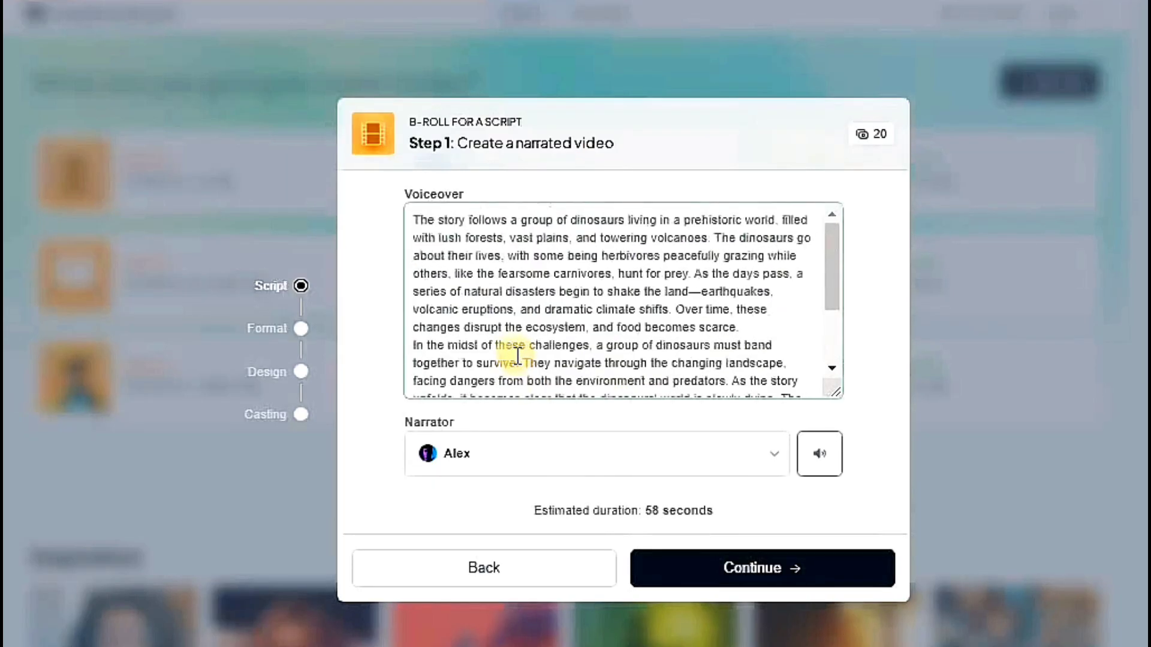
scroll(492, 367, down, 3)
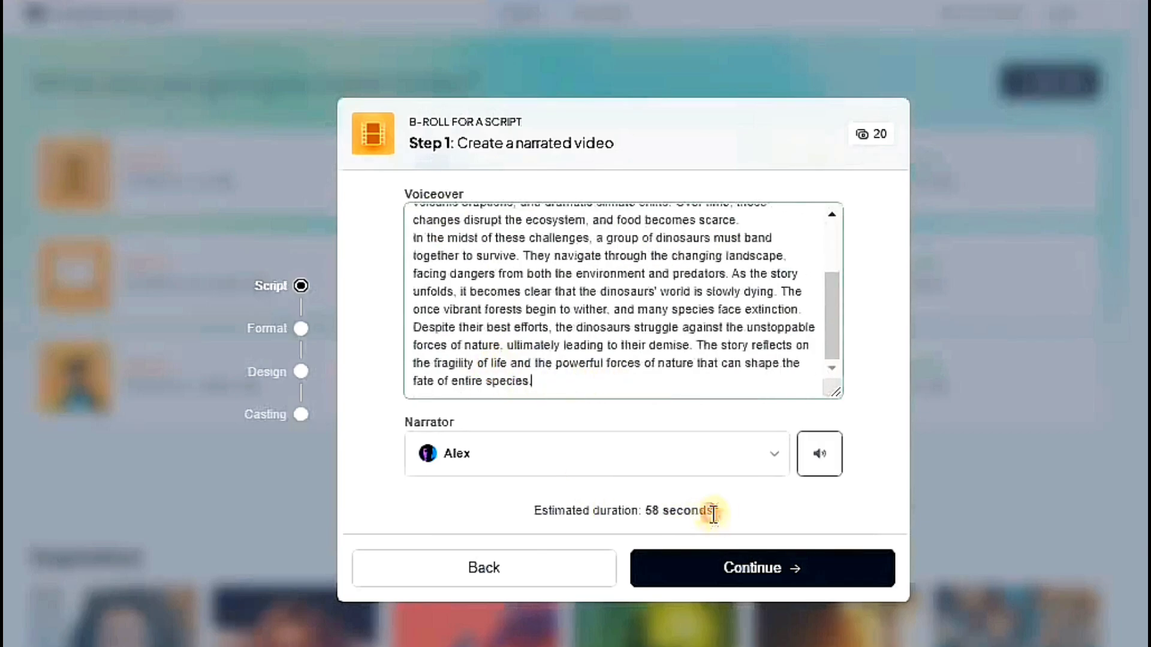
drag(712, 512, 630, 512)
click(760, 514)
scroll(772, 467, down, 1)
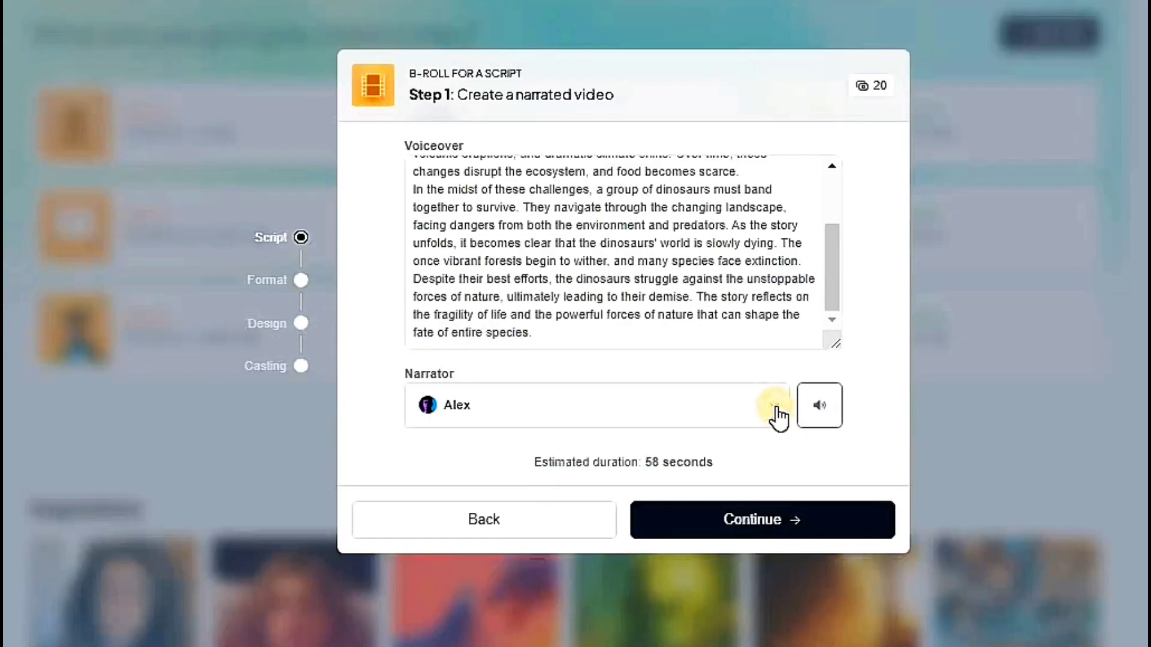
click(778, 413)
scroll(576, 513, down, 3)
scroll(585, 503, down, 3)
scroll(589, 502, down, 3)
scroll(602, 521, down, 3)
scroll(609, 548, down, 2)
scroll(609, 549, down, 5)
scroll(575, 540, down, 4)
scroll(566, 558, down, 4)
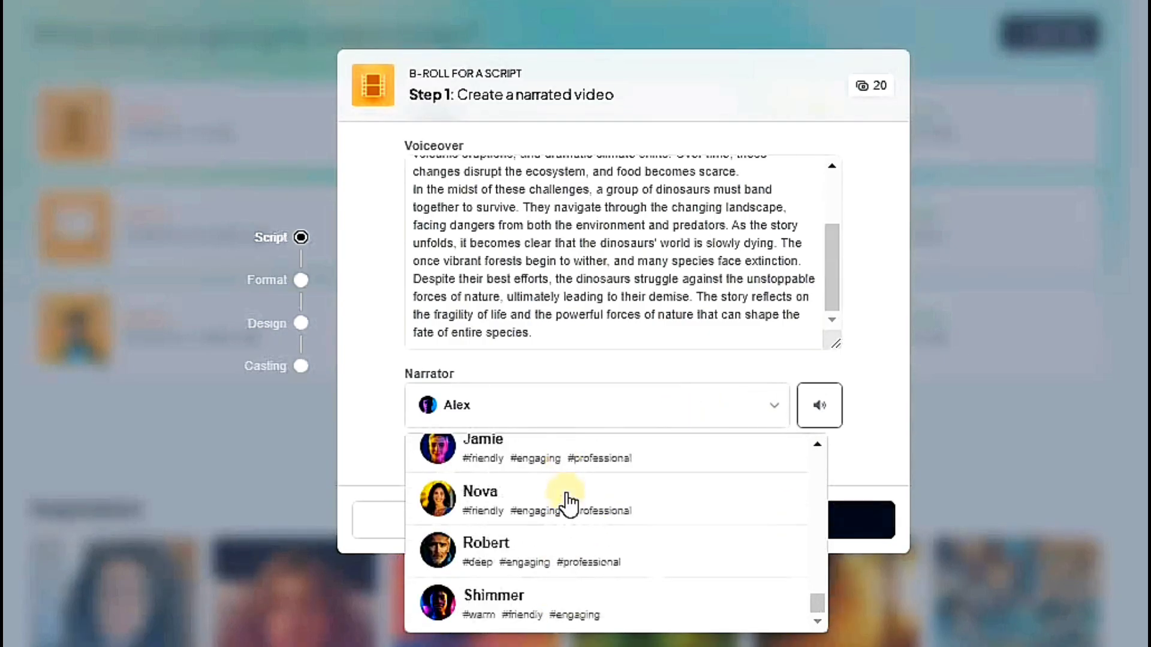
scroll(553, 589, up, 2)
click(769, 563)
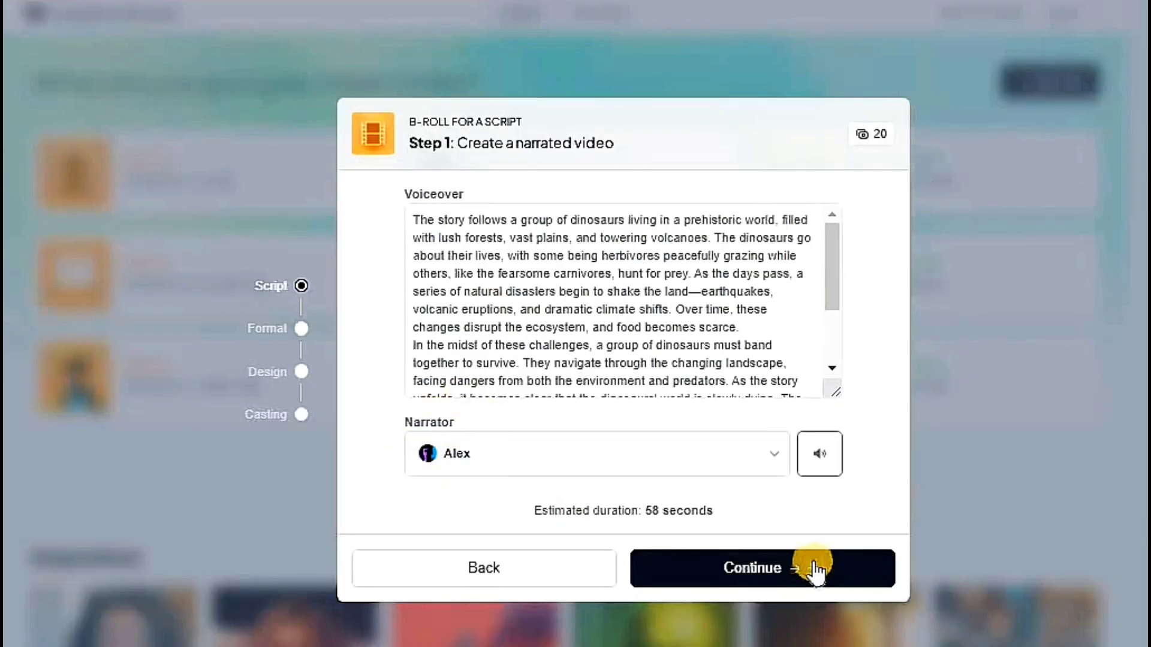
Submit the script, choose the vertical YouTube Short format, and pick the Cyberpunk style
click(775, 568)
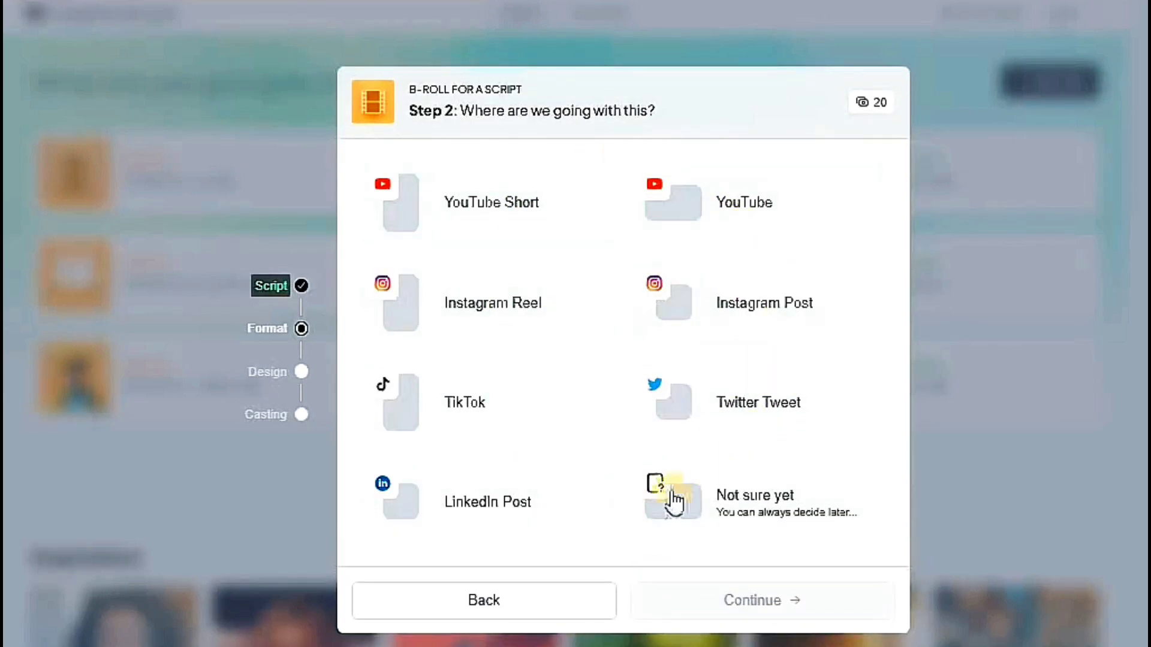
click(483, 216)
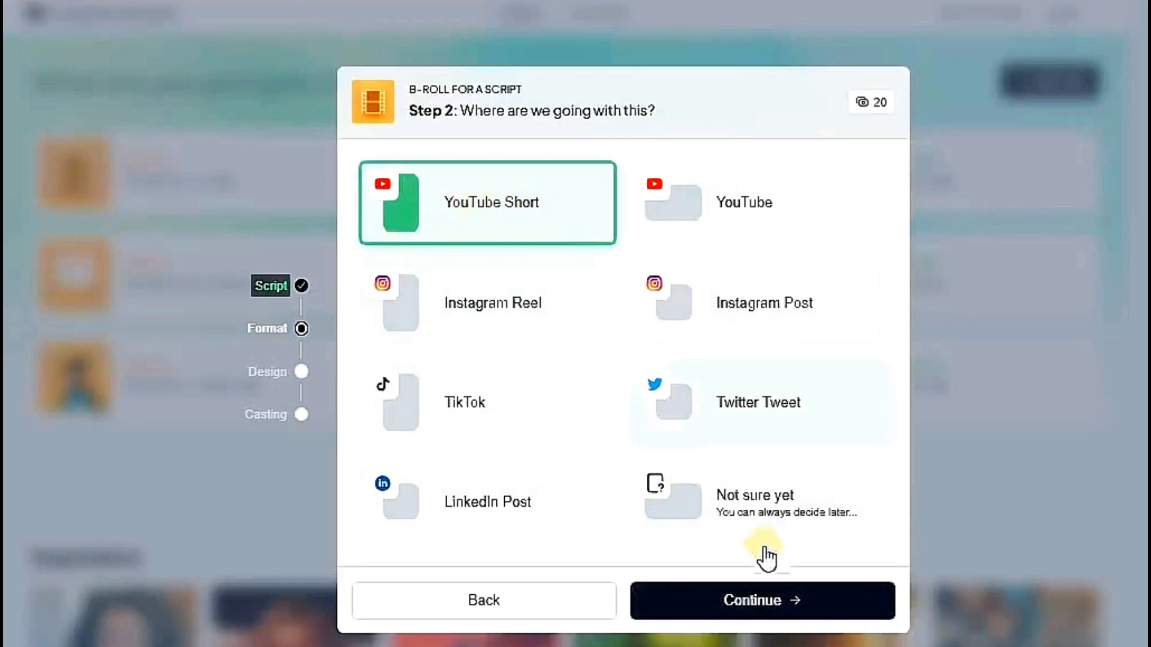
click(784, 601)
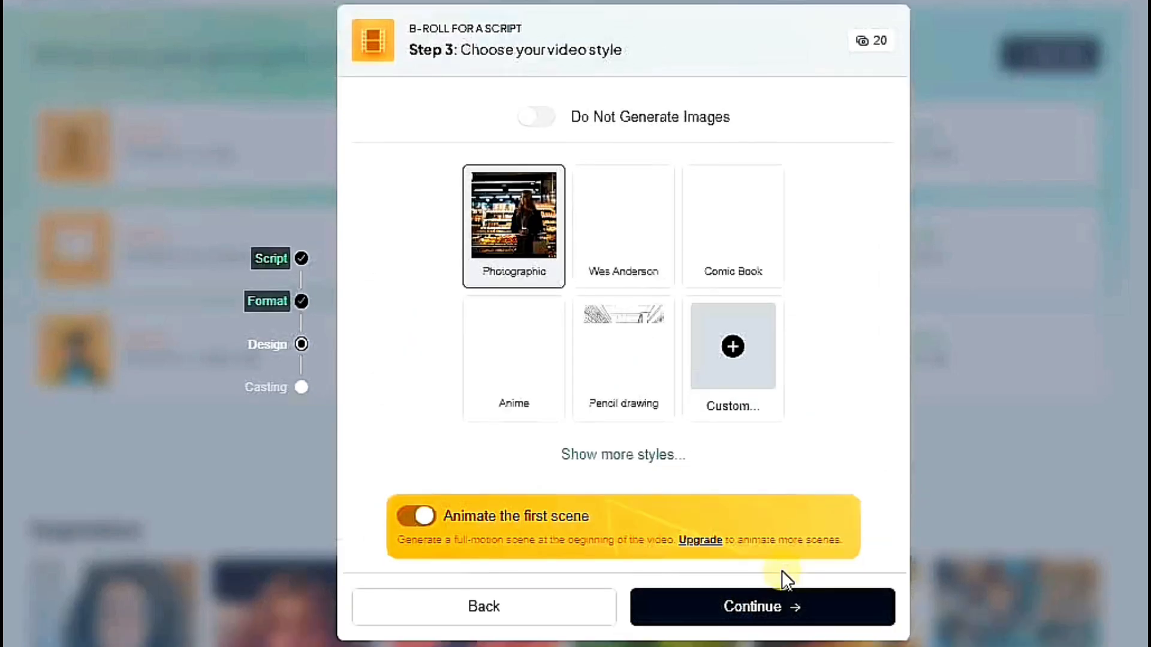
click(640, 454)
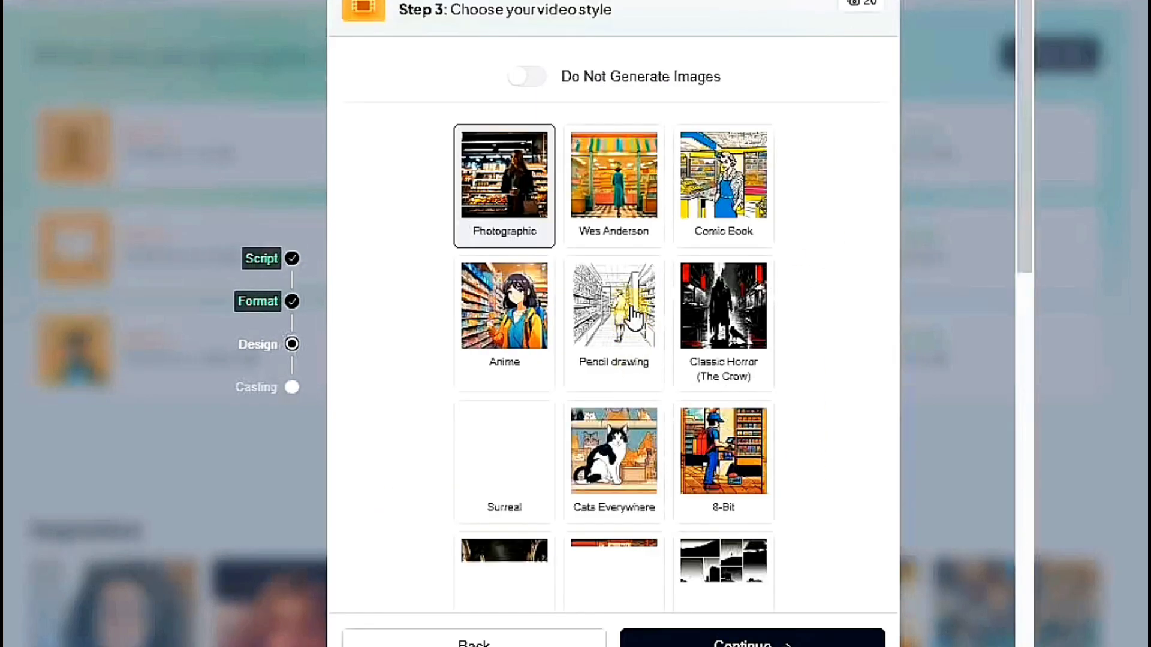
scroll(630, 315, down, 5)
scroll(634, 274, down, 3)
scroll(634, 274, down, 3)
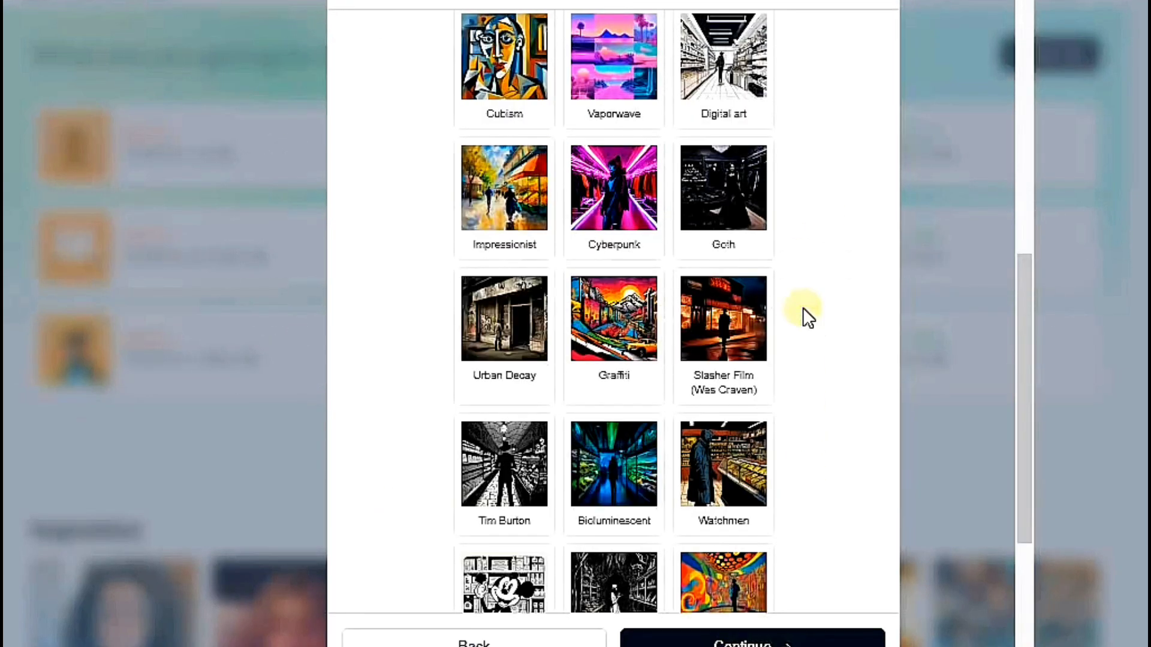
scroll(802, 307, down, 3)
scroll(630, 404, down, 3)
scroll(592, 442, up, 5)
scroll(591, 443, up, 5)
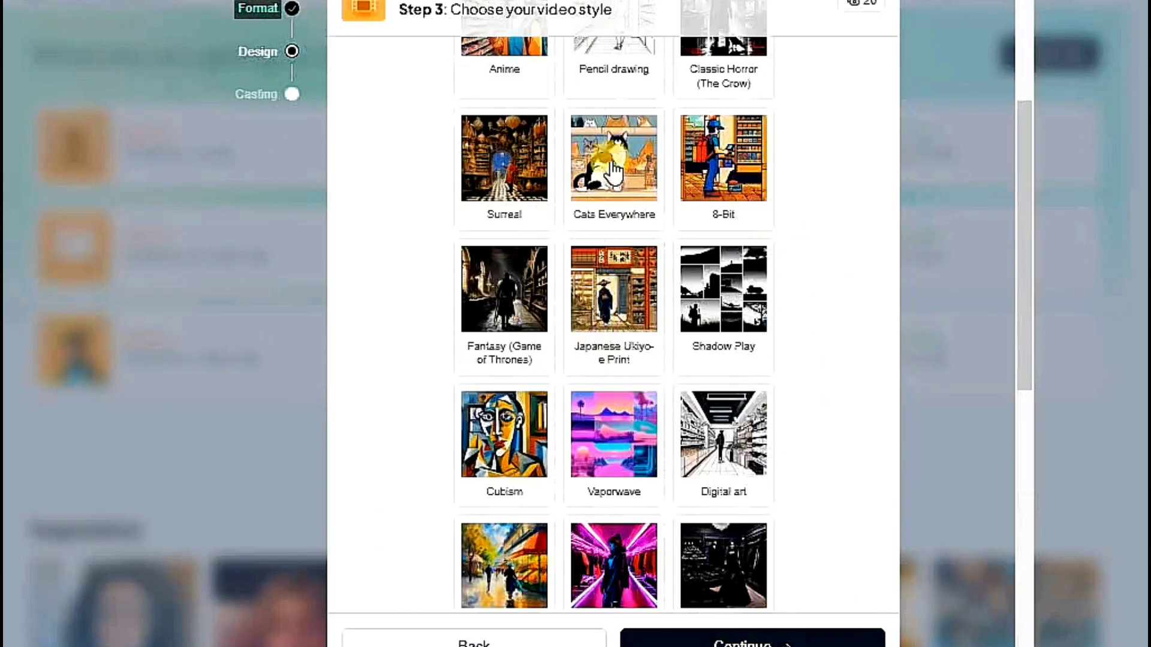
scroll(592, 442, up, 5)
scroll(558, 576, down, 5)
scroll(557, 580, down, 1)
click(613, 279)
Apply Old School captions, pass the character casting step, and generate the dinosaur video
click(735, 626)
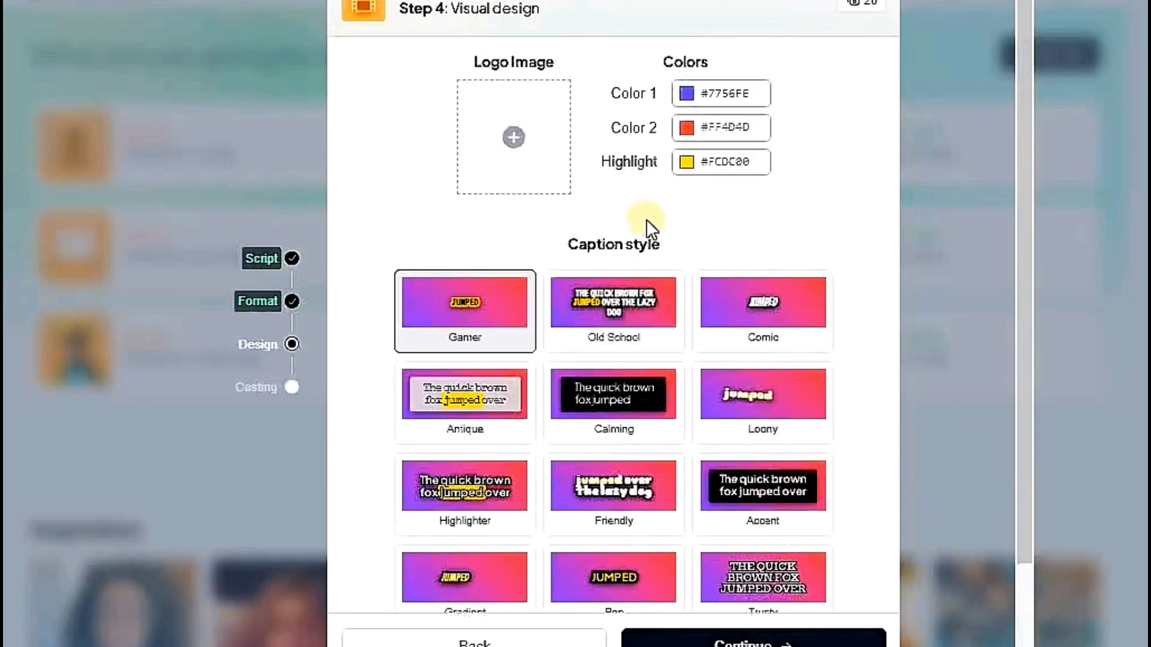
scroll(629, 351, up, 2)
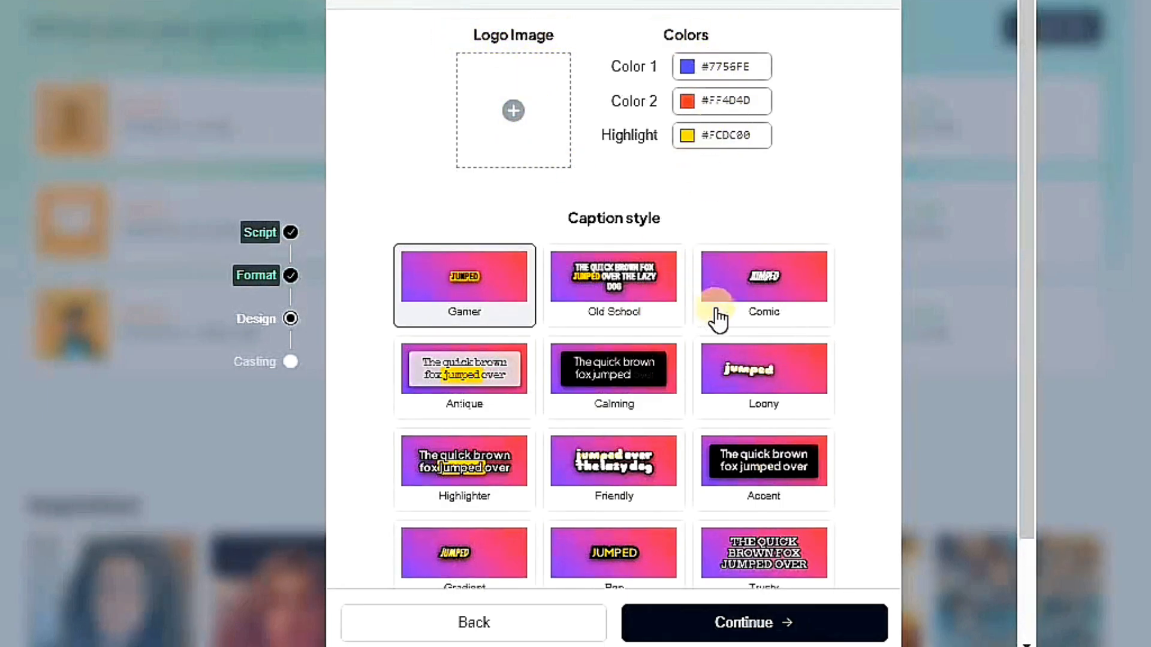
scroll(719, 315, down, 2)
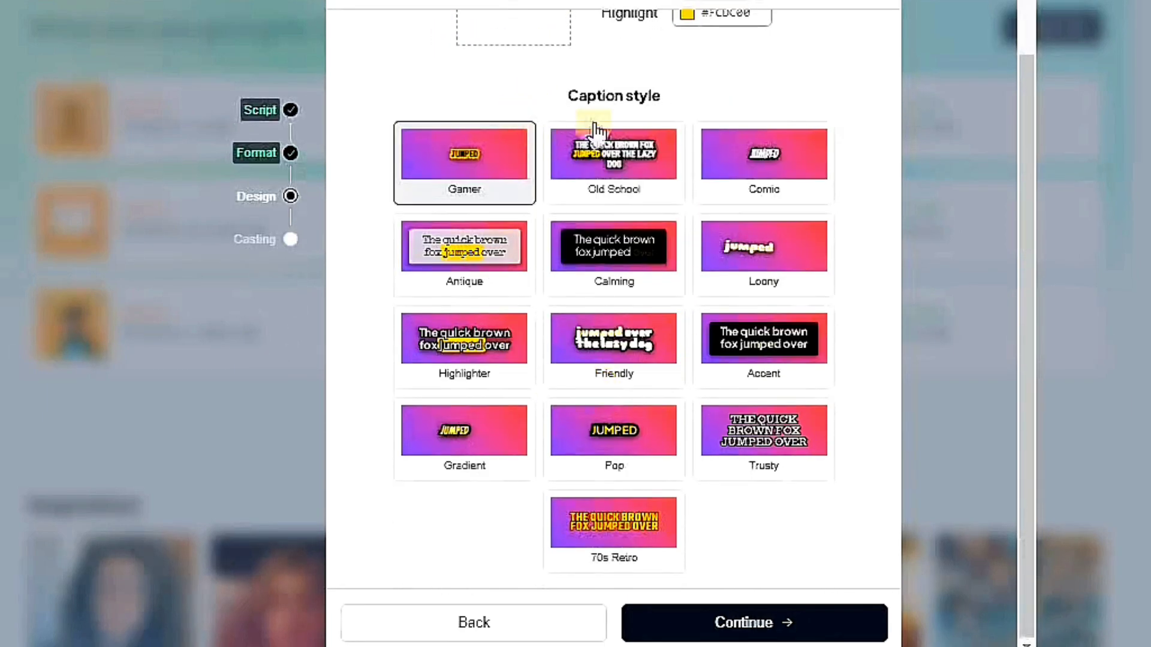
click(612, 169)
click(753, 622)
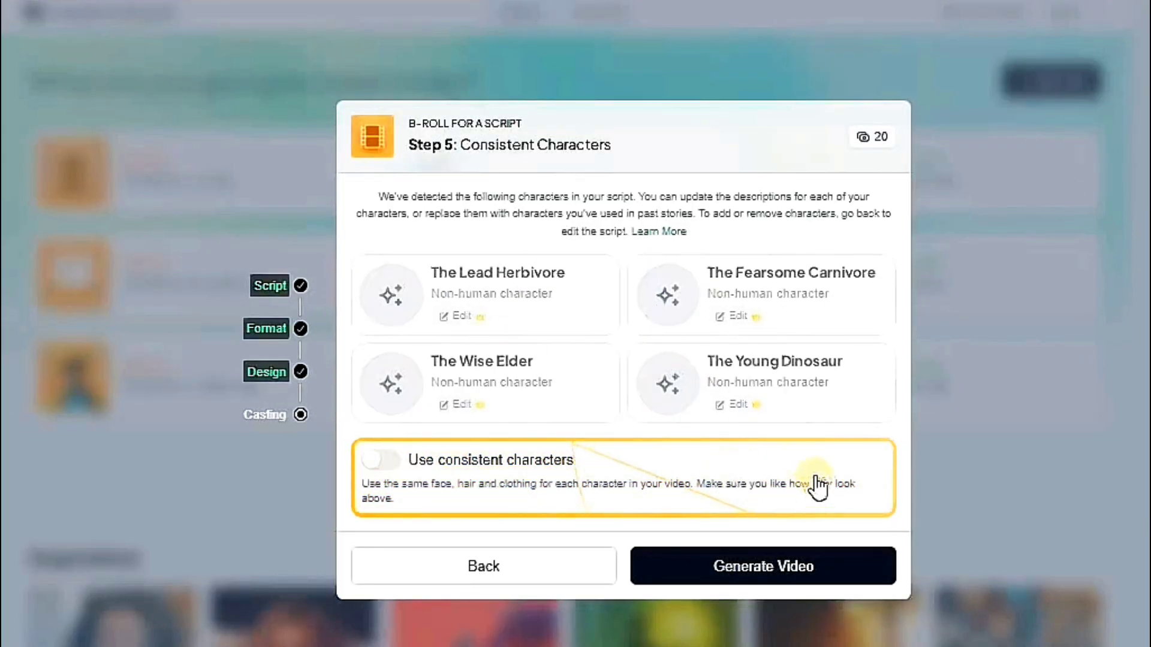
click(764, 565)
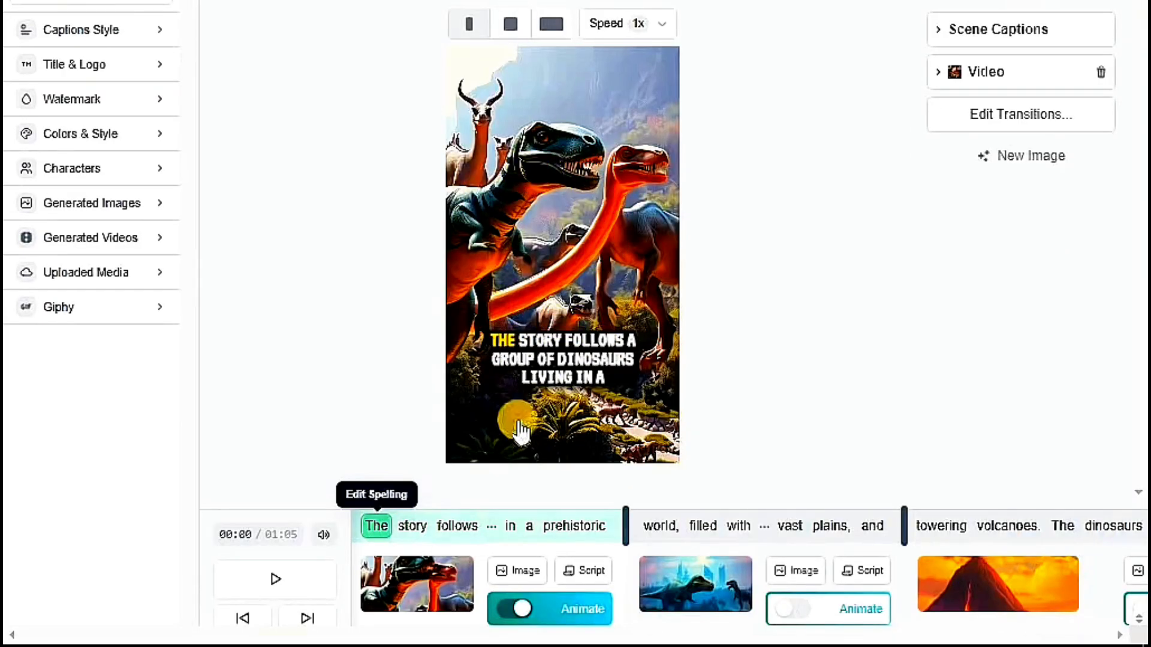
Play the generated dinosaur video through its opening scenes to about 23 seconds
click(277, 585)
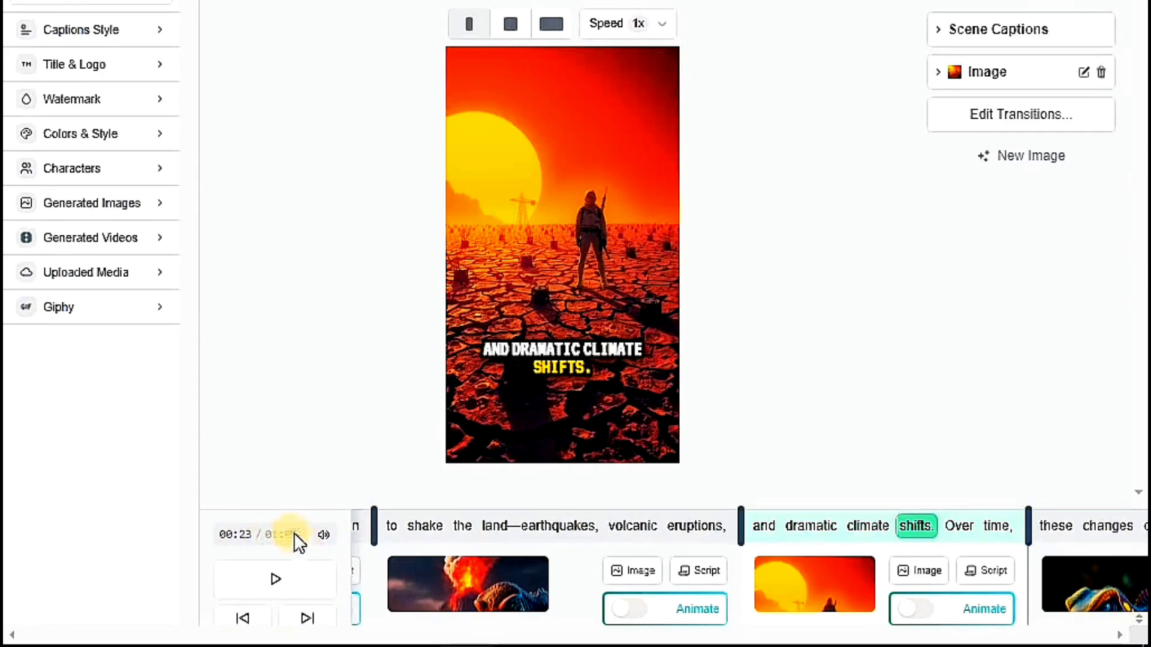
click(126, 36)
scroll(90, 108, up, 1)
click(166, 30)
click(140, 68)
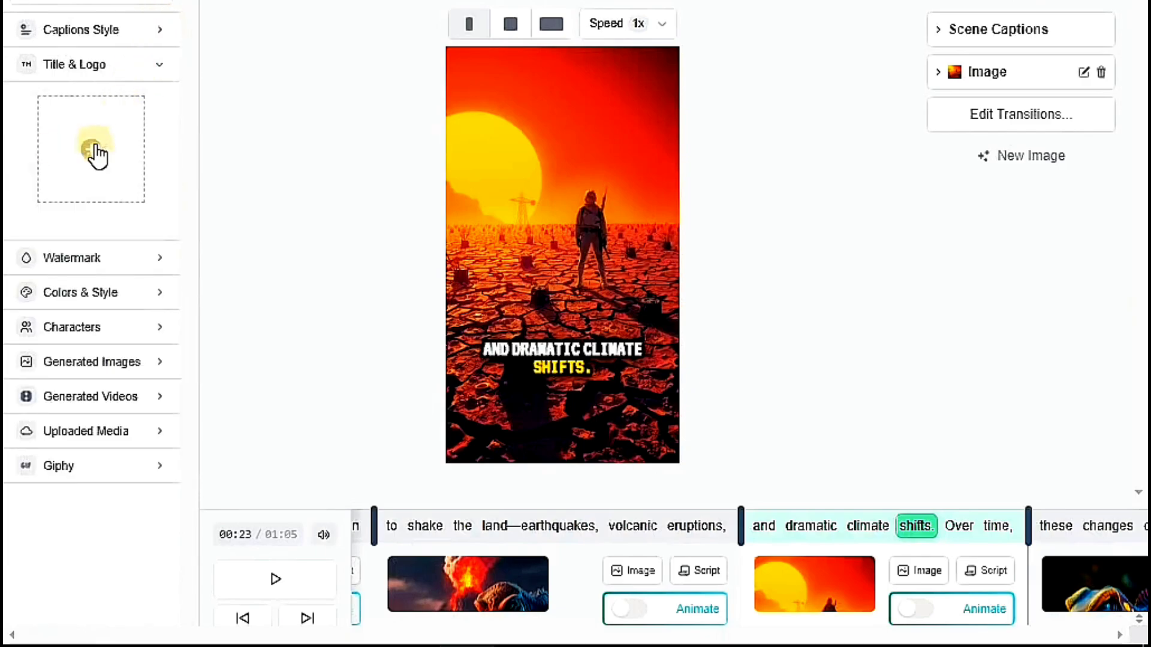
click(158, 65)
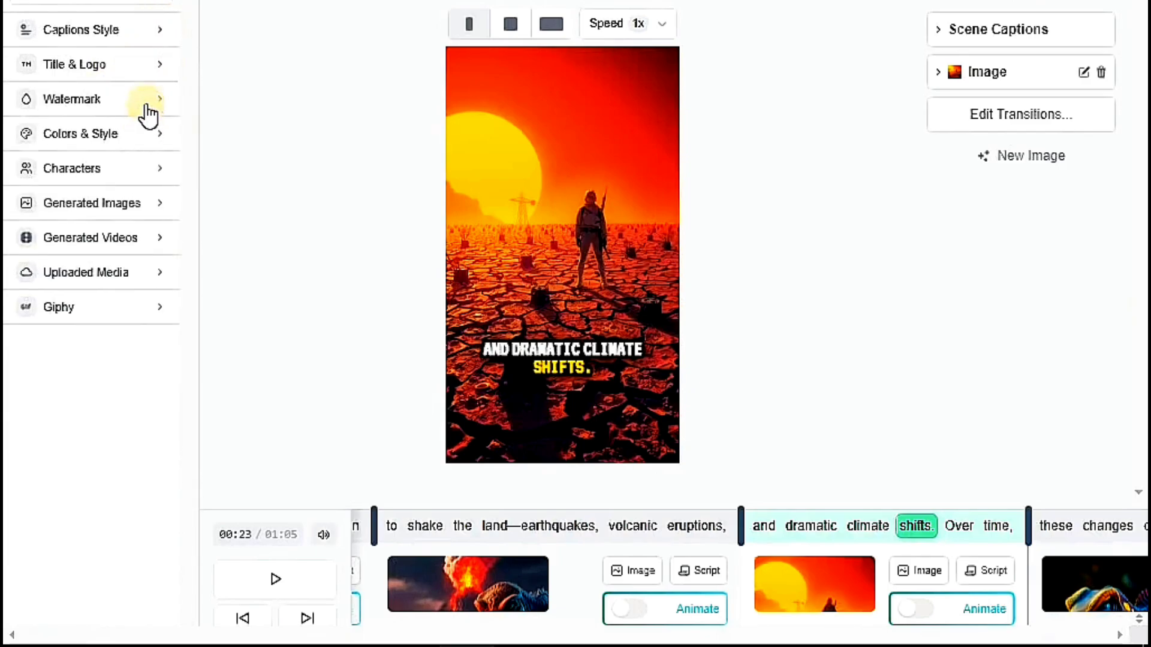
click(148, 101)
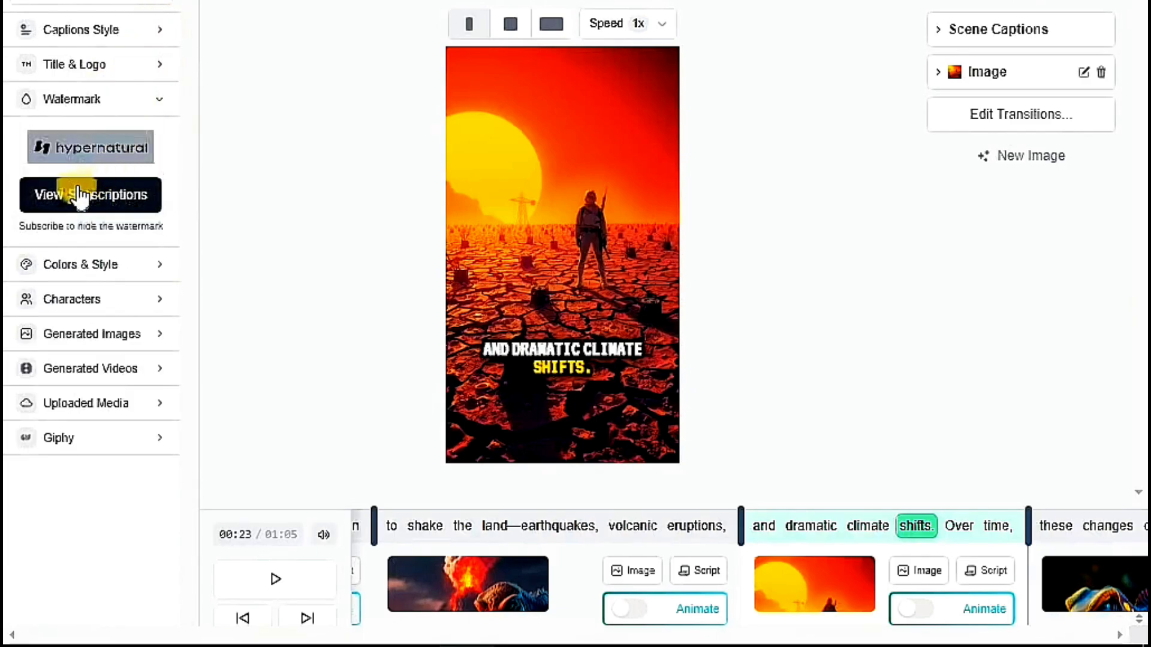
click(159, 99)
click(148, 135)
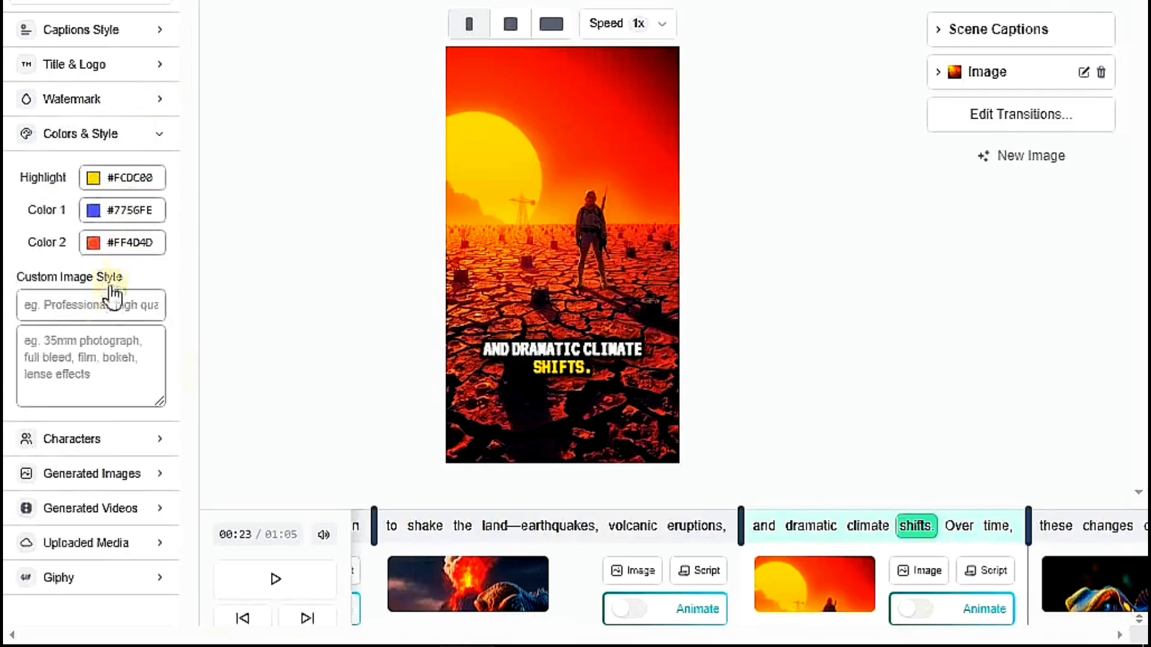
click(158, 134)
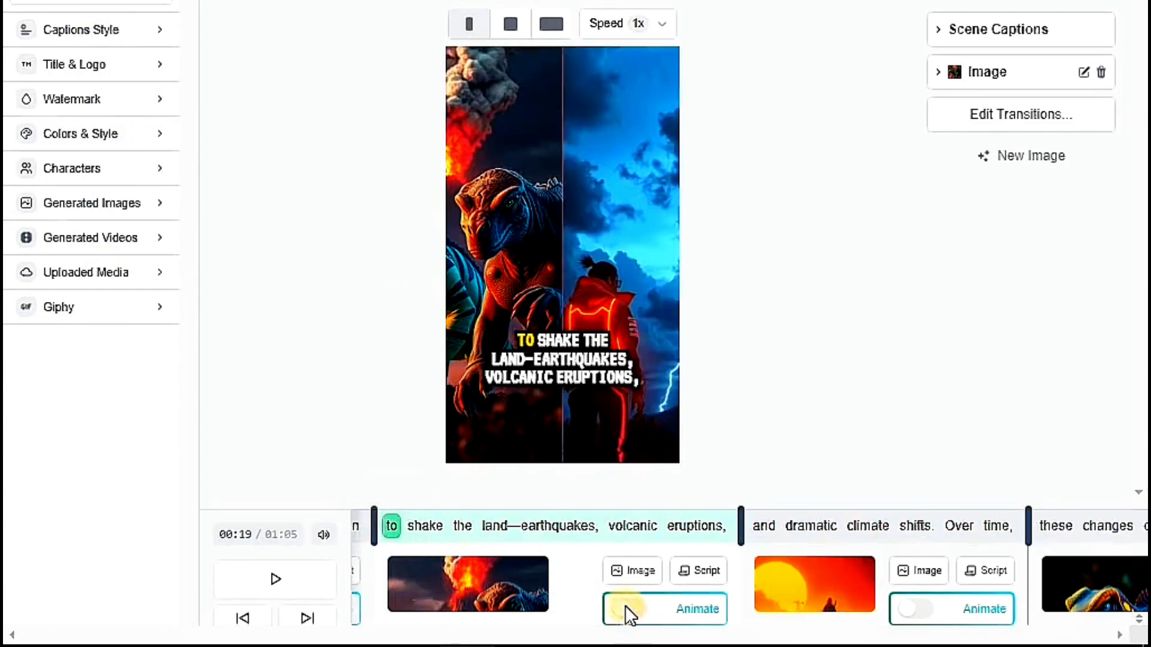
Animate the volcano dinosaur image with SVD into a 3-second clip and preview it
click(626, 611)
click(415, 416)
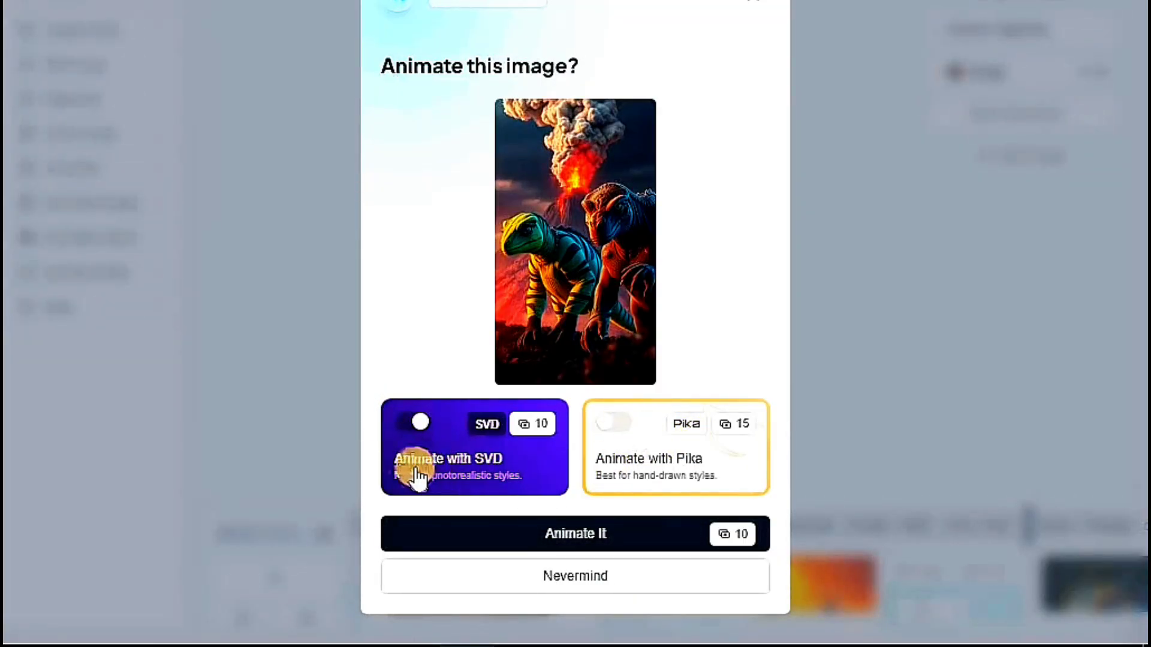
click(415, 423)
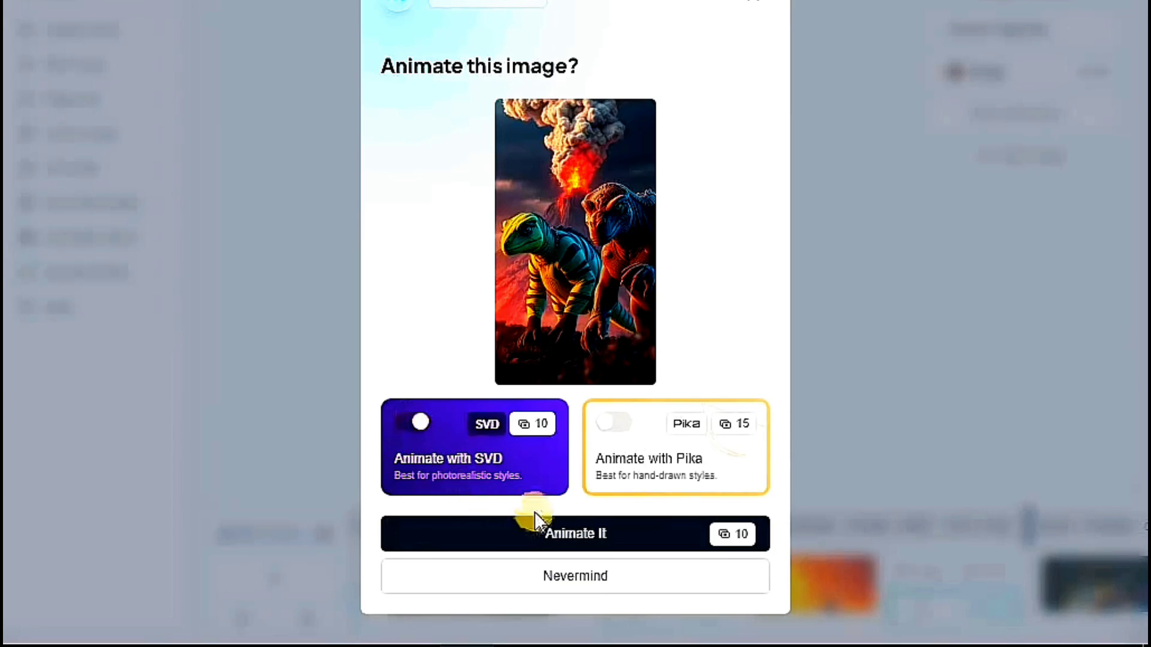
click(562, 533)
click(477, 475)
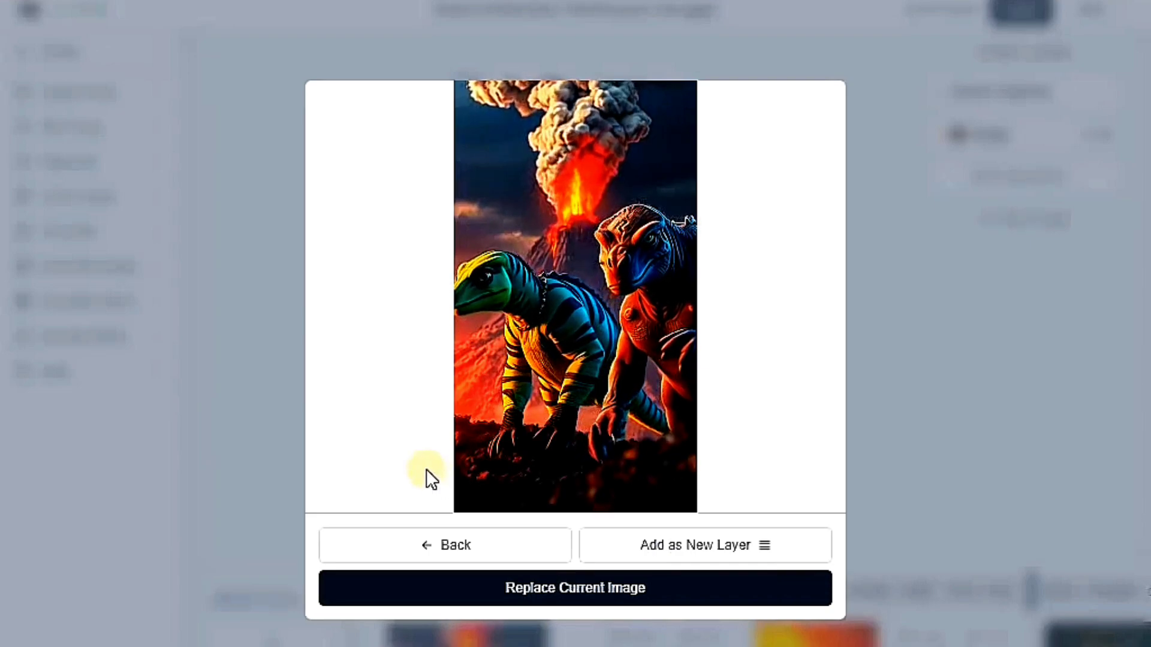
Close the animation preview, return to the editor, and start an SD-quality export
click(463, 547)
click(541, 371)
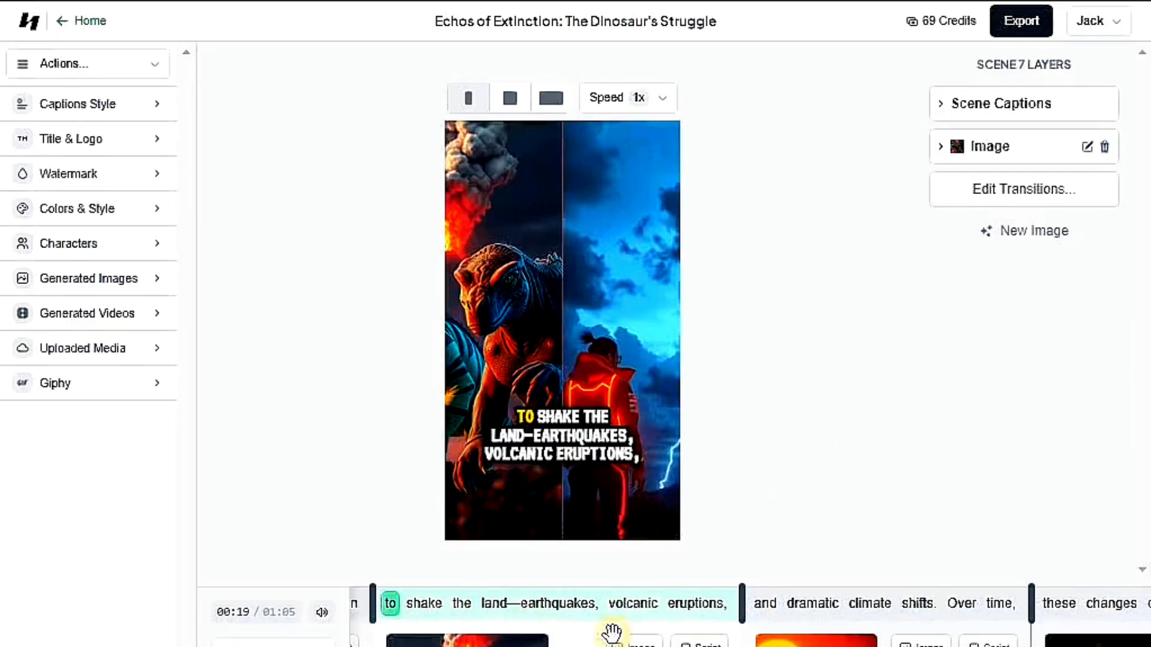
click(1025, 21)
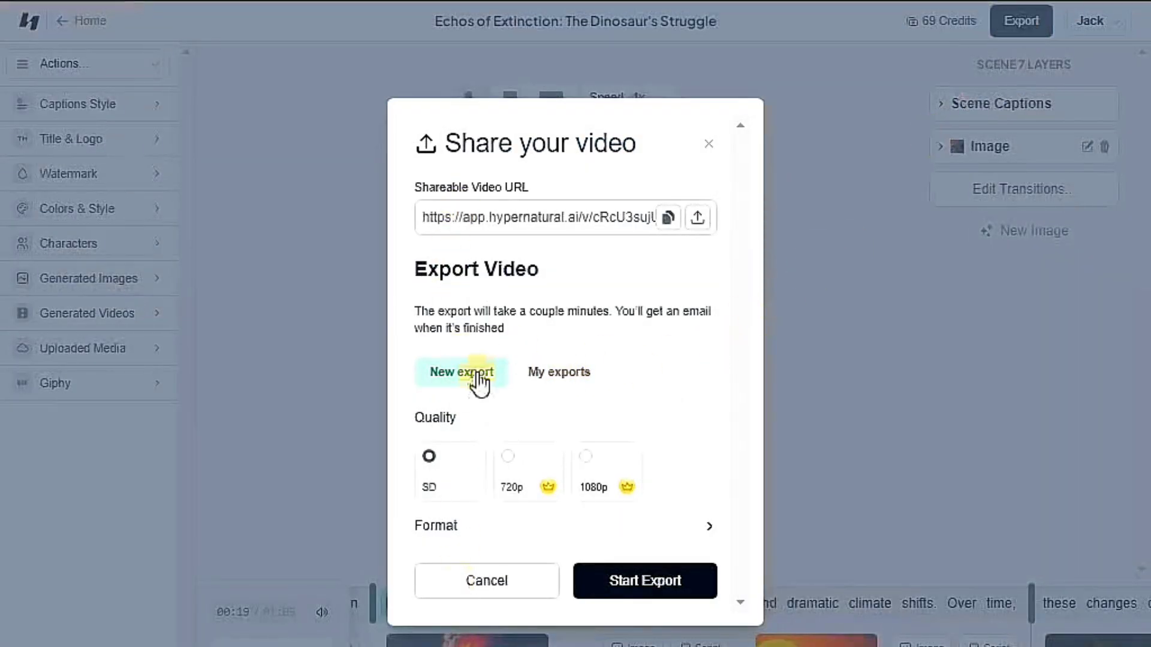
click(646, 580)
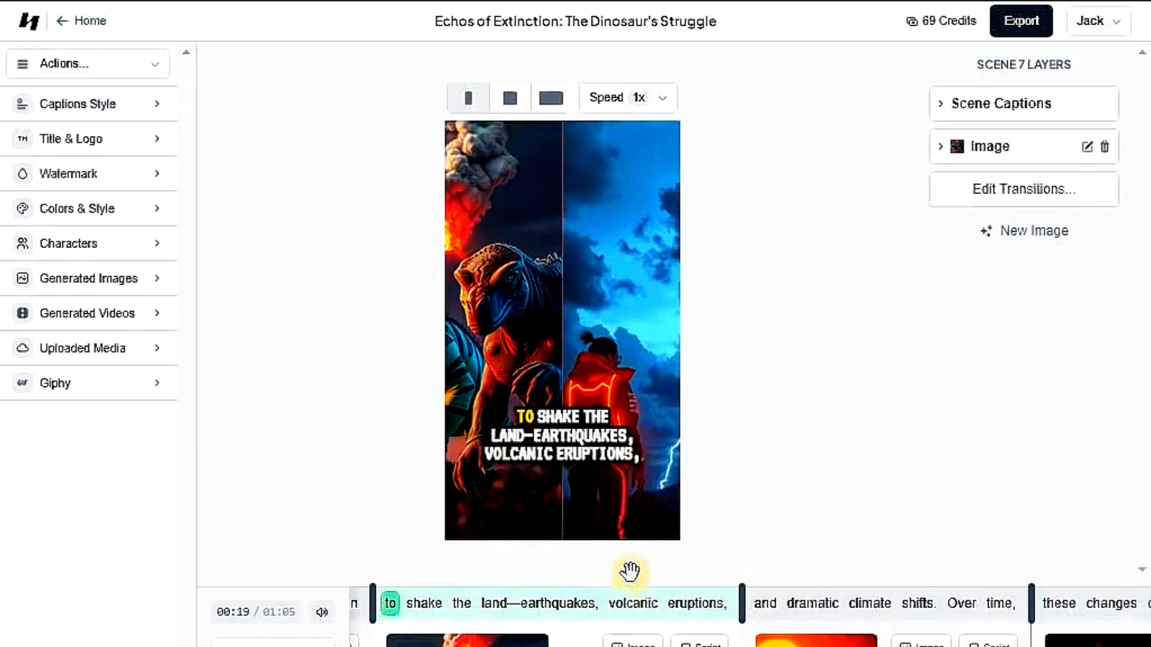